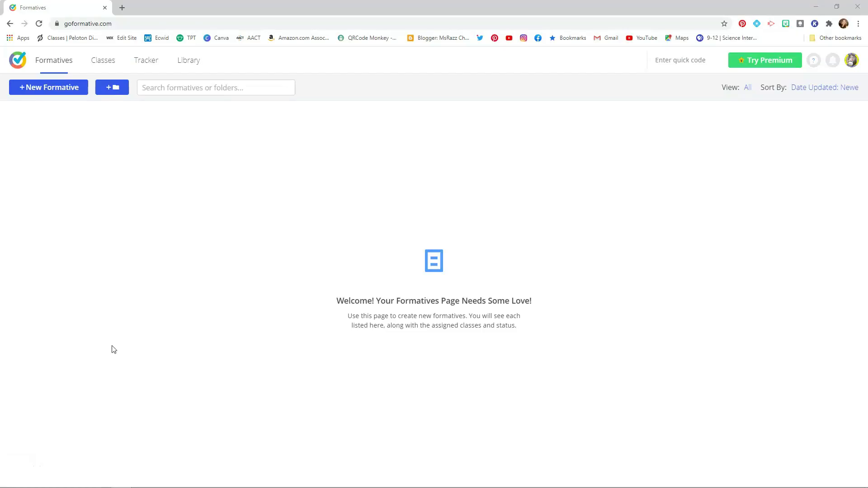
Start a blank formative and add an 'Enhance a PDF/Doc/Image/GoogleDoc' upload block
click(114, 344)
click(141, 272)
click(142, 266)
click(118, 267)
click(41, 88)
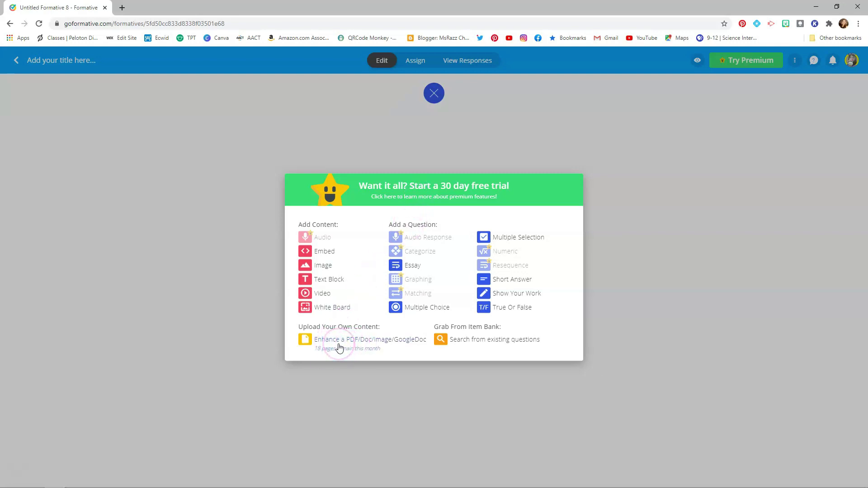
click(339, 344)
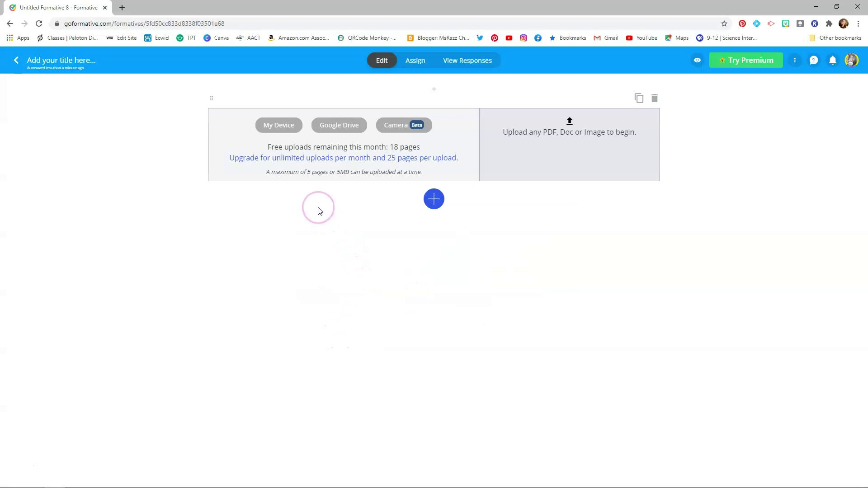
From Google Drive, select the Practice WS: Naming and Formula Writing with Polyatomic Ions file
click(335, 126)
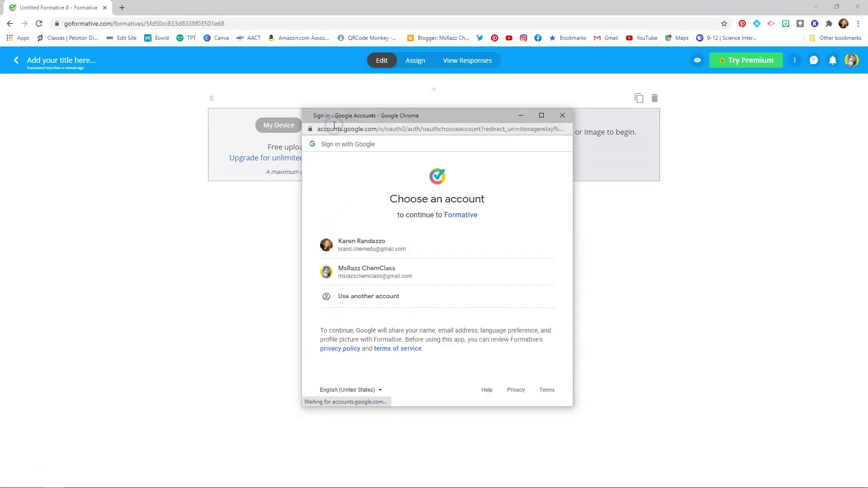
click(376, 273)
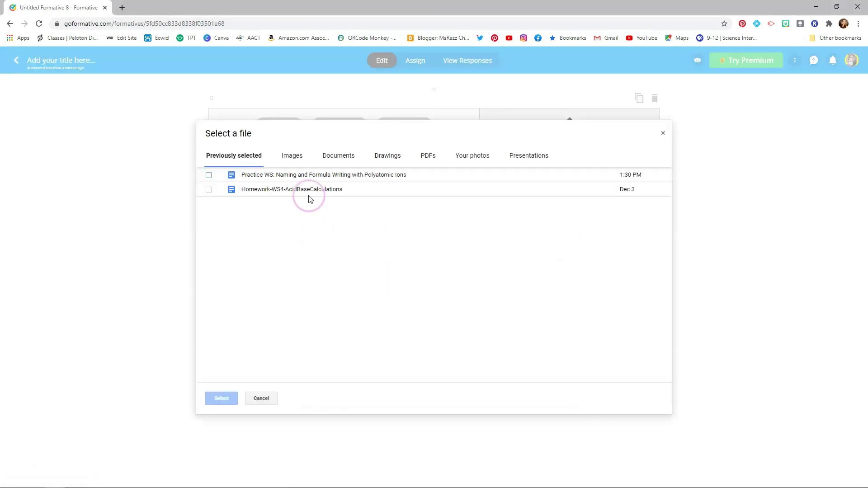
click(317, 178)
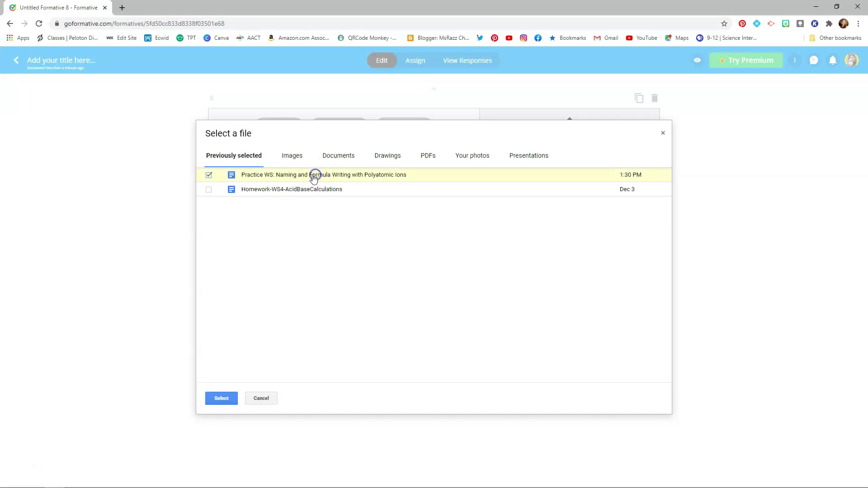
click(222, 398)
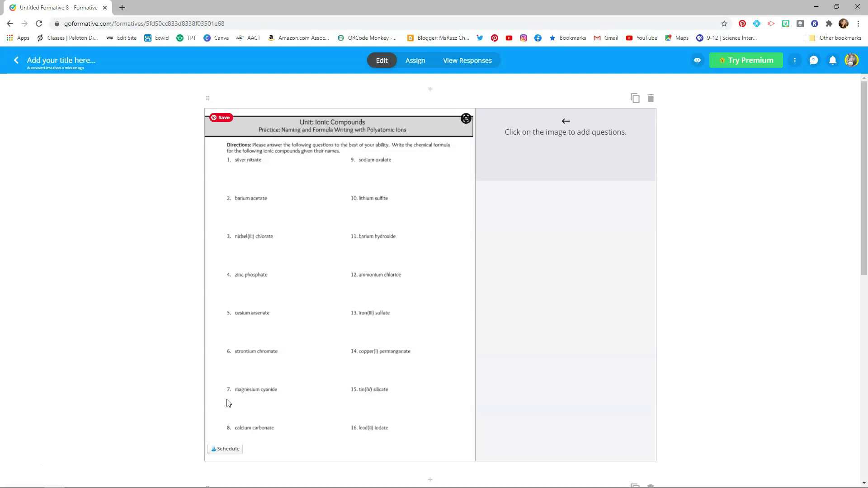
Scroll through the uploaded pages and drop a question marker beside item 1, silver nitrate
mouse_move(207, 367)
mouse_down()
mouse_move(140, 378)
mouse_move(128, 364)
mouse_move(131, 345)
mouse_up()
scroll(131, 345, down, 10)
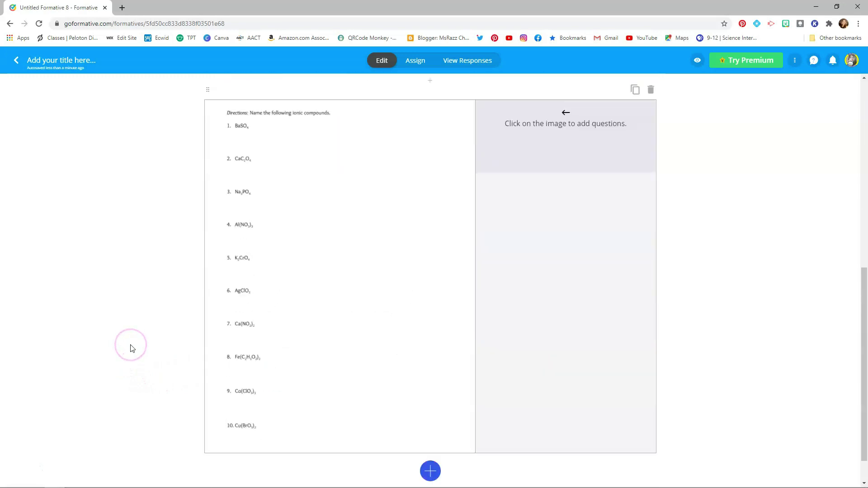
scroll(132, 348, up, 10)
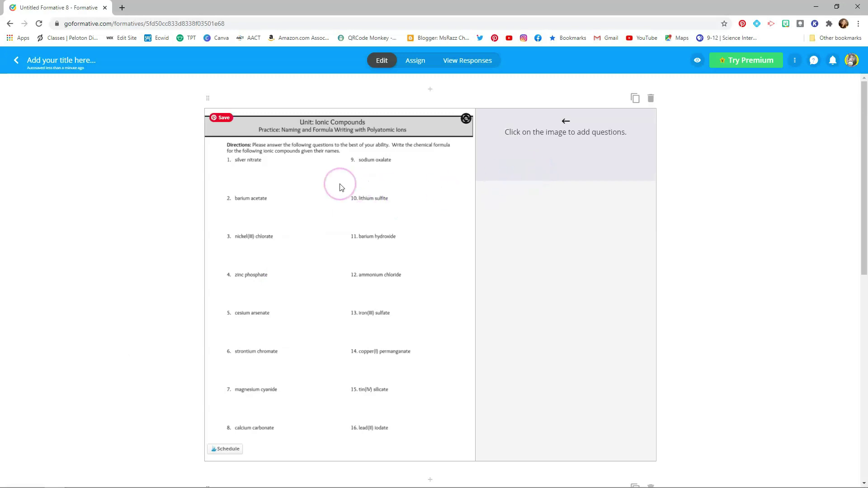
click(228, 161)
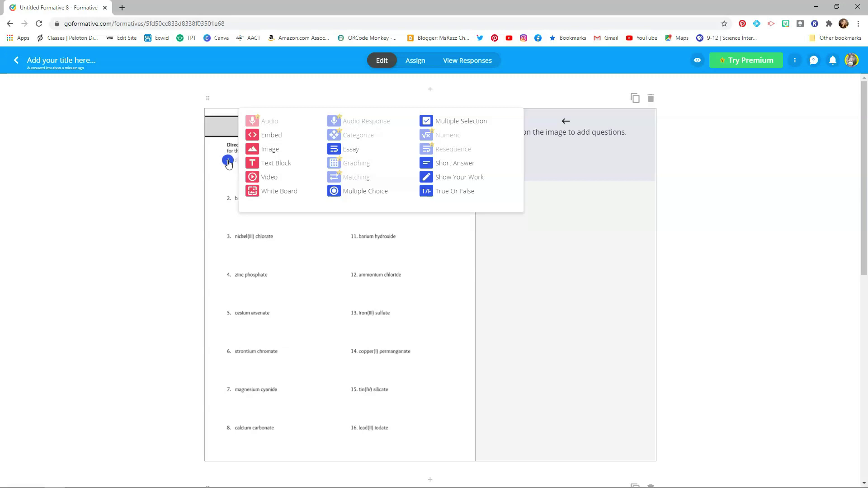
Choose Short Answer for the silver nitrate question and place the cursor in its prompt box
click(432, 162)
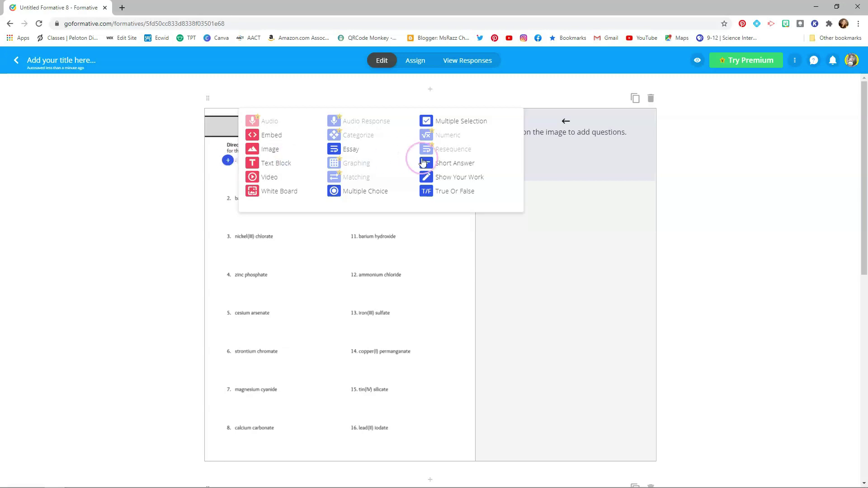
click(445, 167)
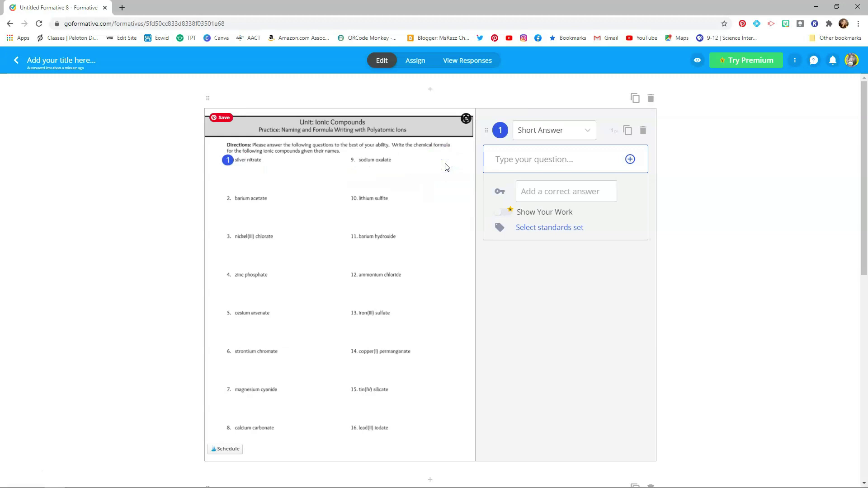
click(508, 162)
click(539, 163)
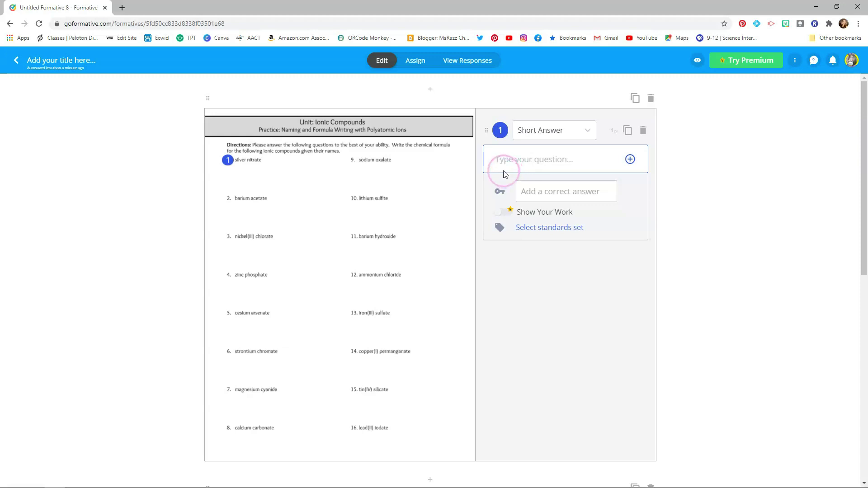
Enter AgNO3 as question 1's correct answer; the Case sensitive toggle needs premium, so dismiss the notice
click(535, 196)
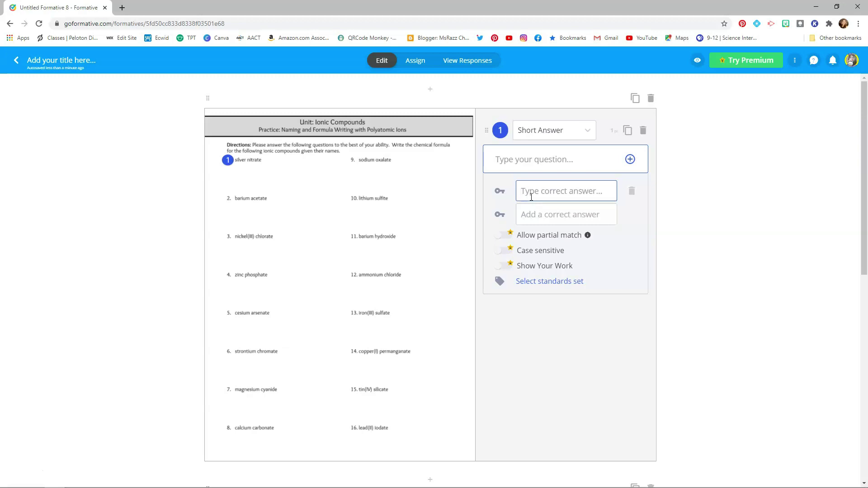
text(AgNO)
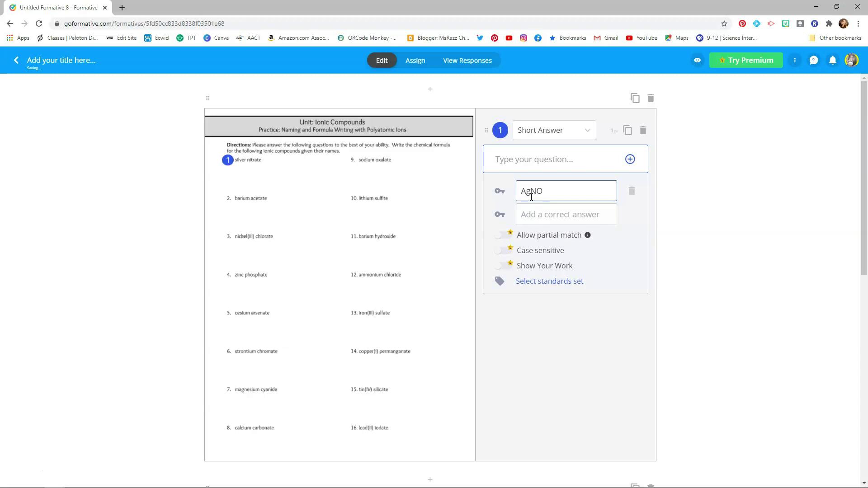
text(3)
click(507, 255)
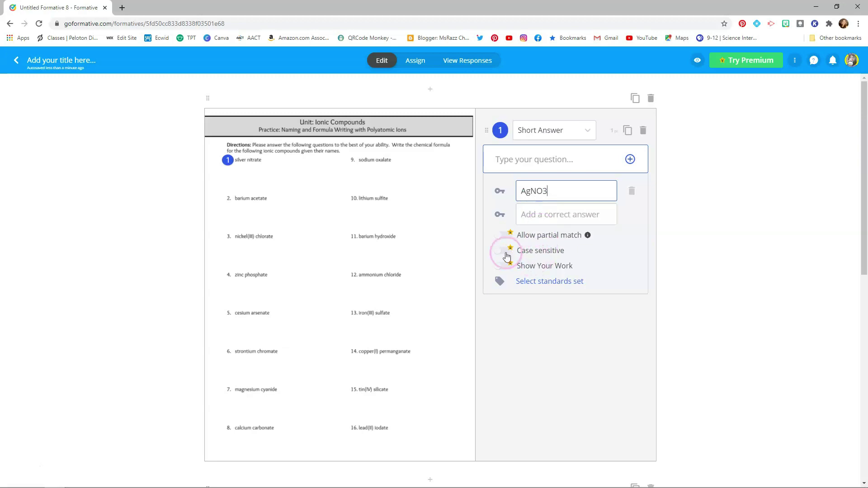
click(507, 254)
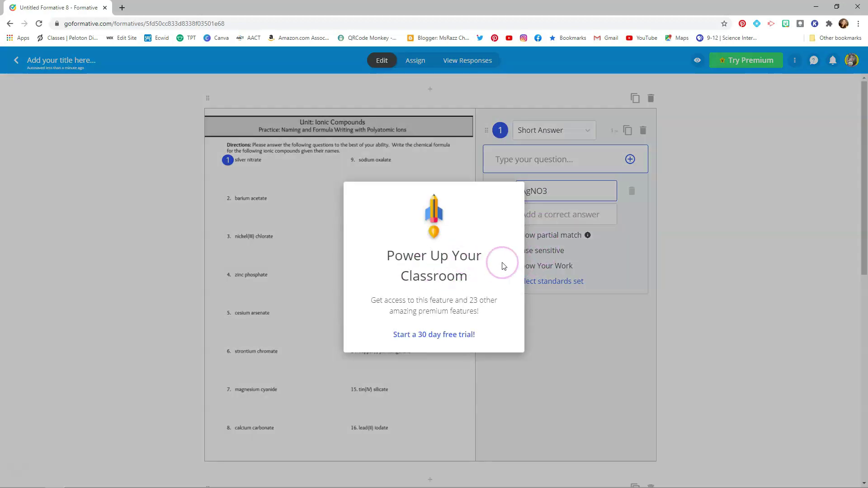
click(547, 264)
click(522, 255)
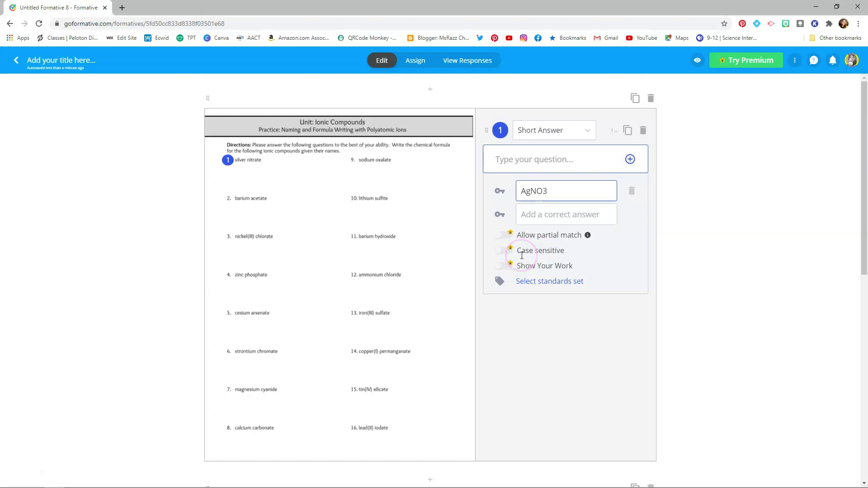
click(503, 257)
click(503, 256)
Clean up the answer text so it reads exactly AgNO3, removing the stray underscore
click(578, 190)
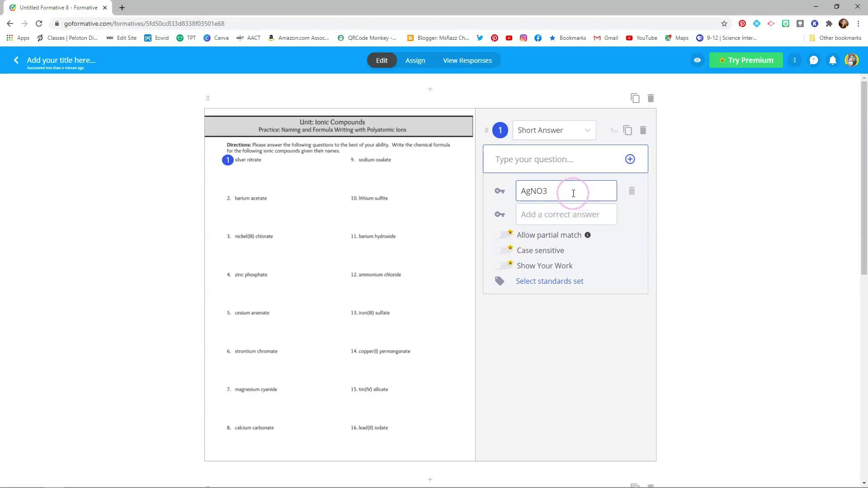
click(564, 190)
click(546, 191)
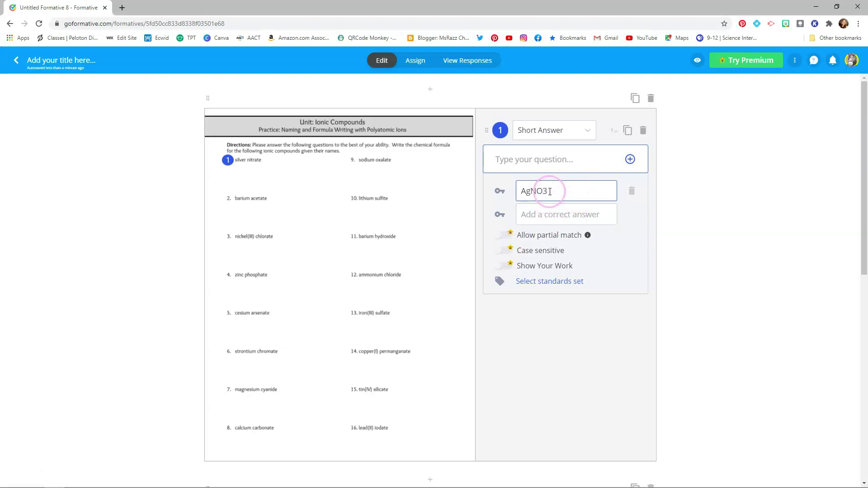
click(547, 191)
click(552, 191)
click(553, 191)
text(_)
click(567, 188)
key(Left)
key(BackSpace)
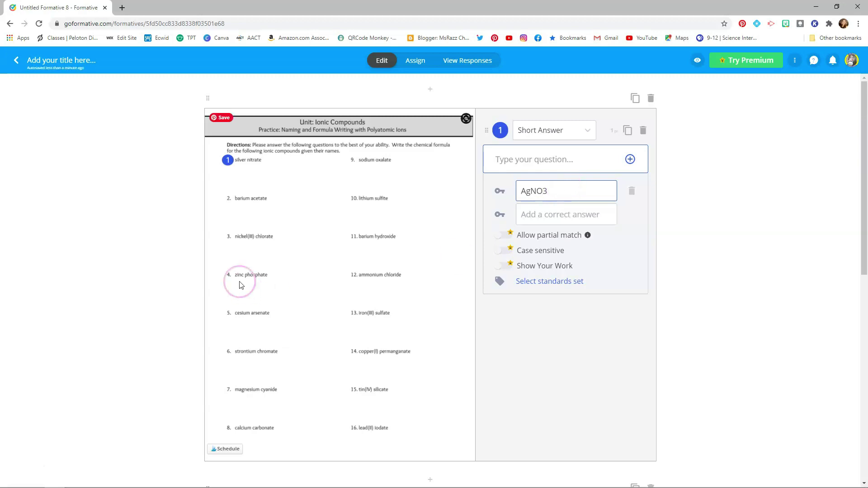
Add a Short Answer question at item 2, barium acetate, with correct answer Ba(C2H3O2)2
click(228, 202)
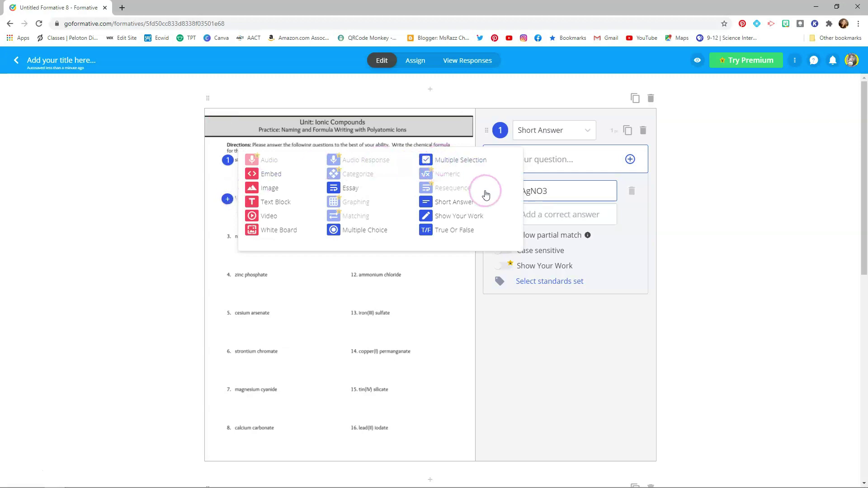
click(463, 202)
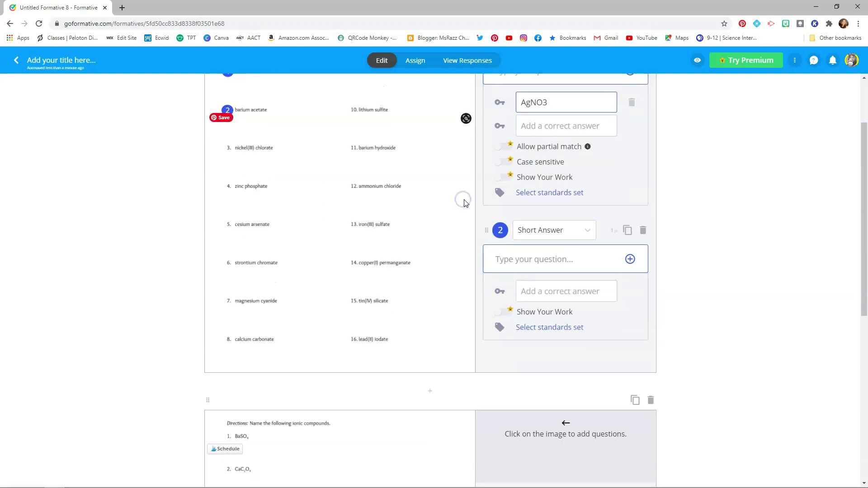
click(543, 243)
scroll(543, 243, down, 2)
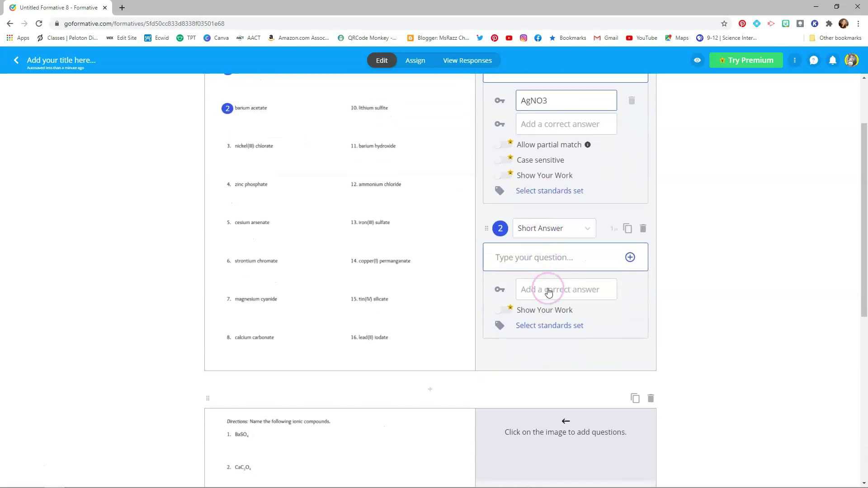
click(548, 290)
text(Ba)
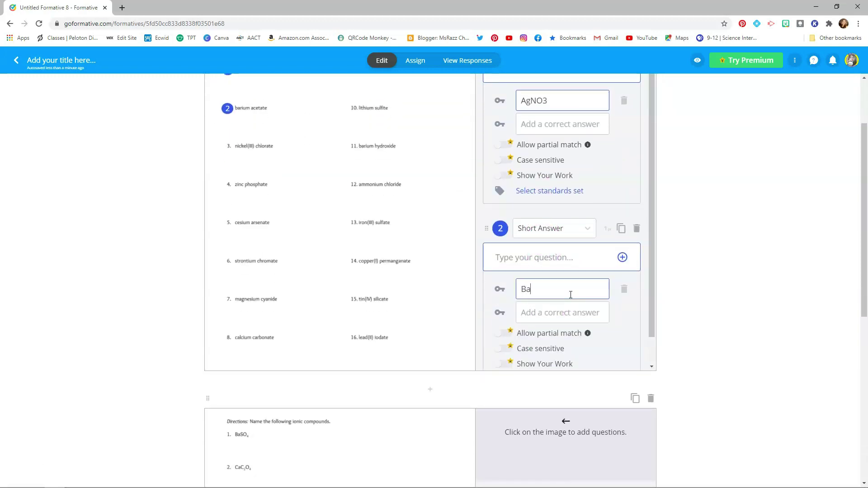
text((C2)
text(H3O2))
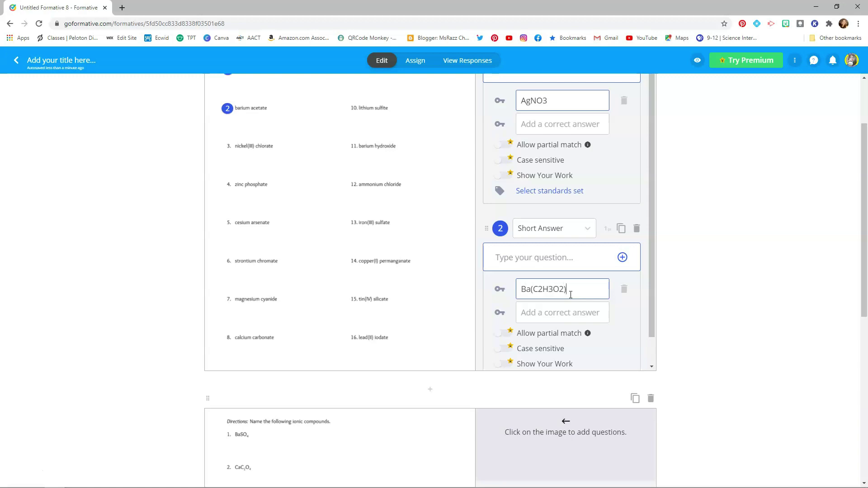
text(2)
scroll(786, 200, up, 1)
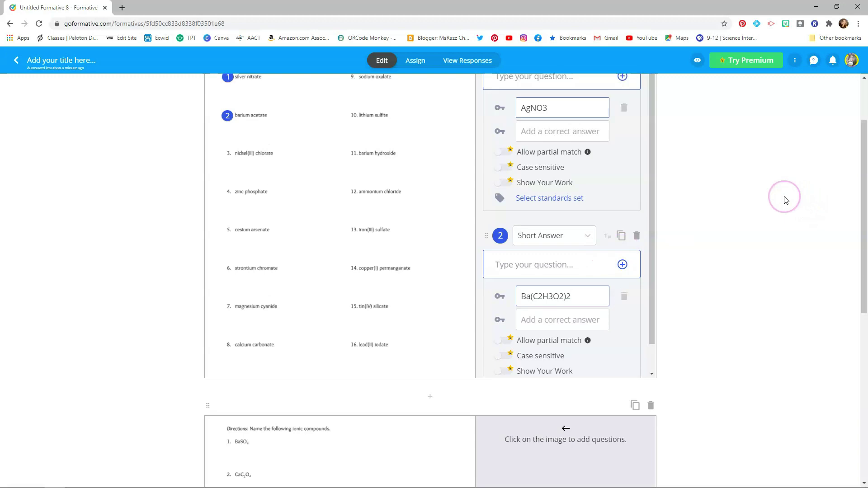
scroll(785, 199, up, 2)
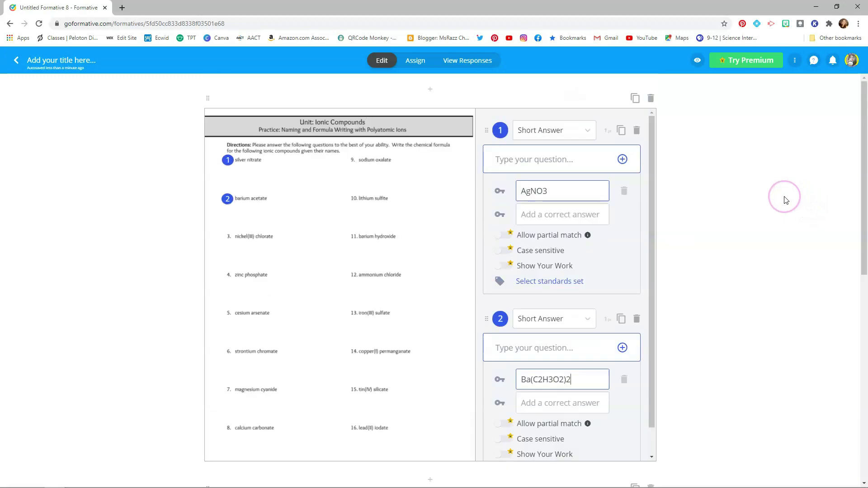
Open the student preview, check the tablet and phone sizes, then settle on desktop
click(697, 63)
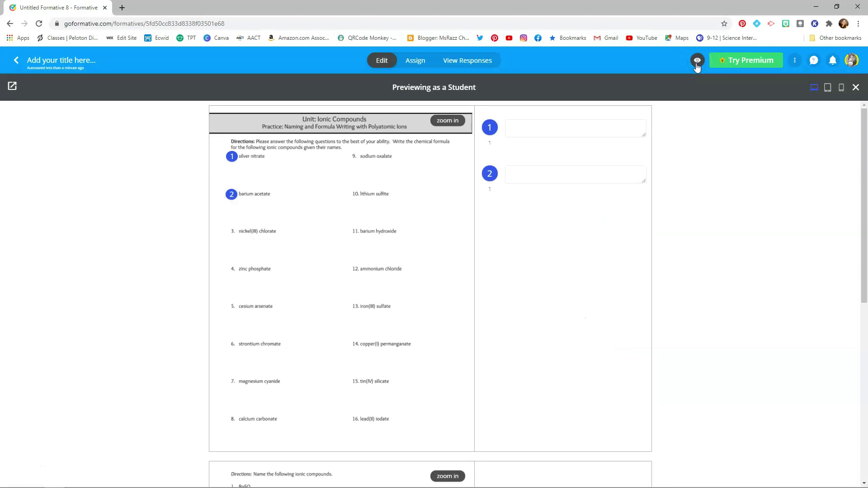
click(827, 89)
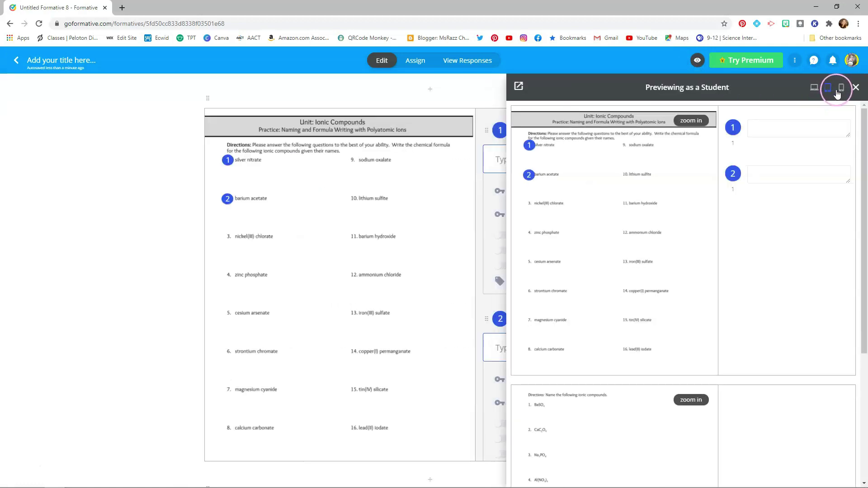
click(840, 90)
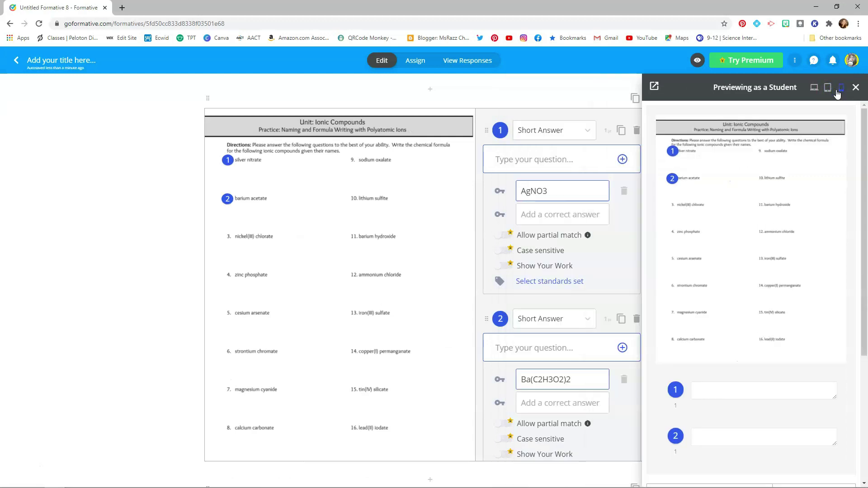
click(814, 89)
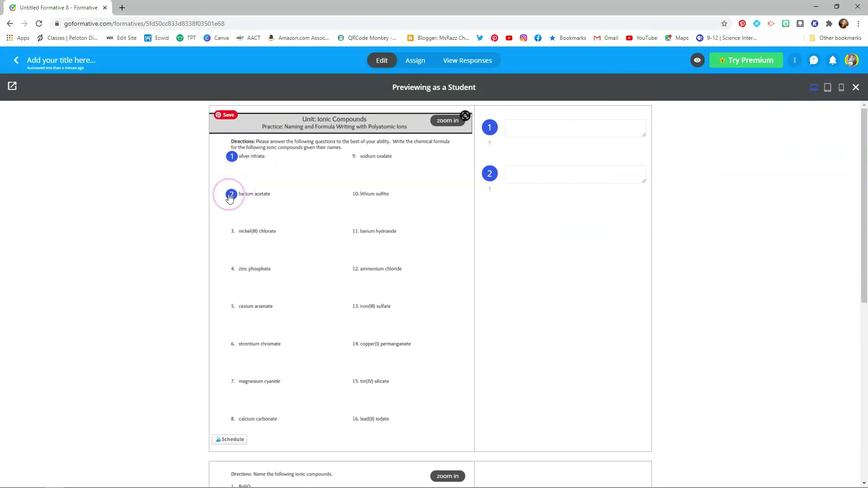
Answer question 1 with AgNO3 and question 2 with Ba(C2H3O2)2 as the student
click(547, 133)
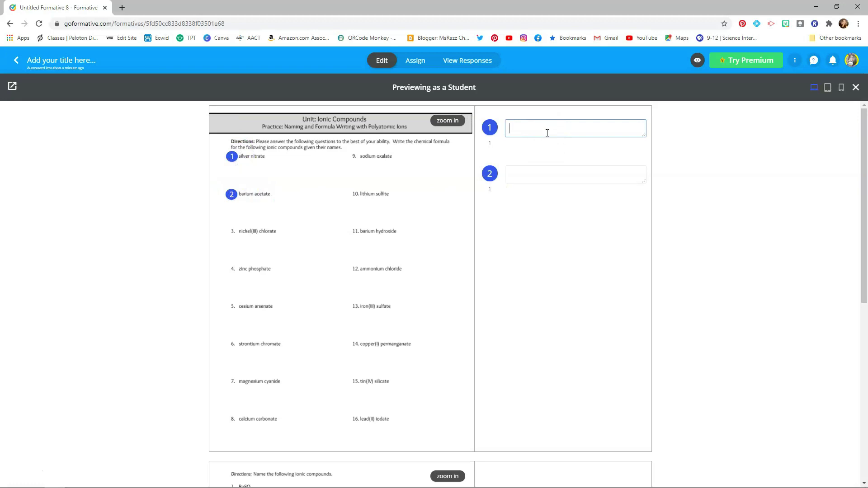
text(AgNO3)
click(524, 172)
text(Ba()
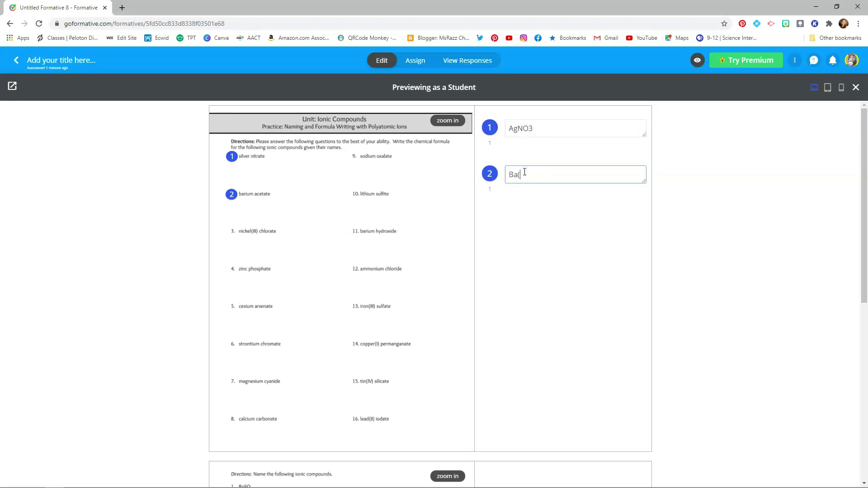
text(C2H3O2)2)
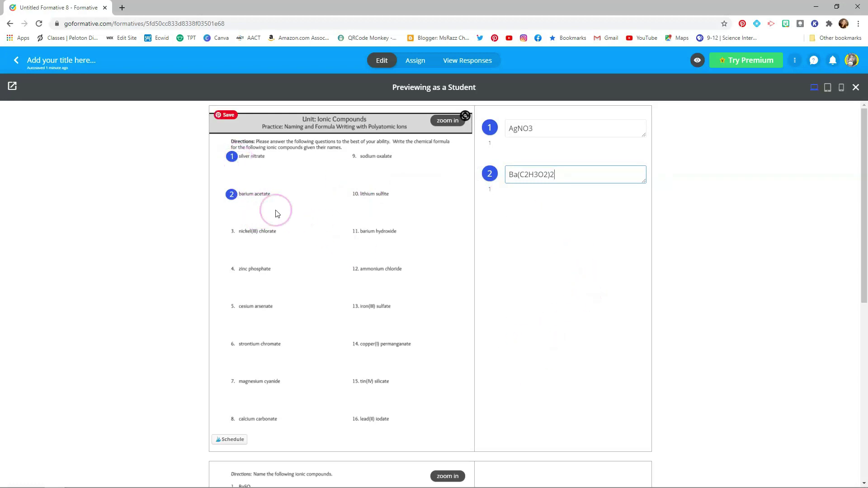
click(232, 160)
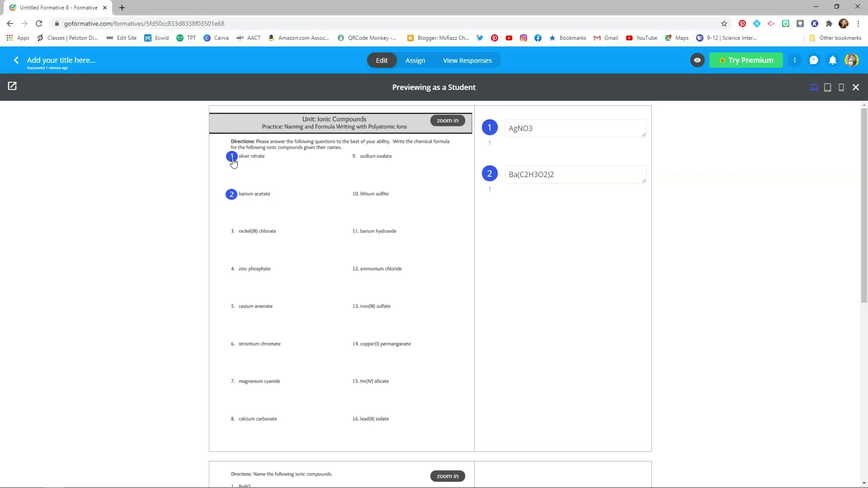
Open the View Responses totals and inspect the 1/1 auto-graded answers, ending on question 1's AgNO3
click(470, 63)
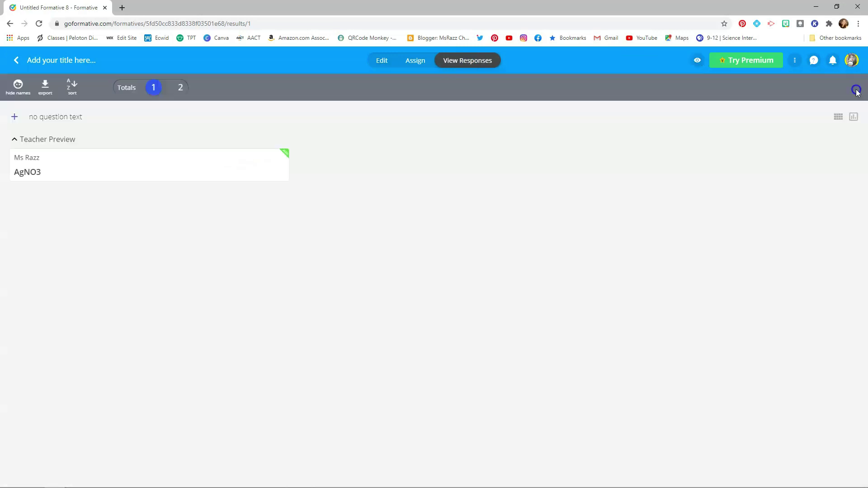
click(126, 89)
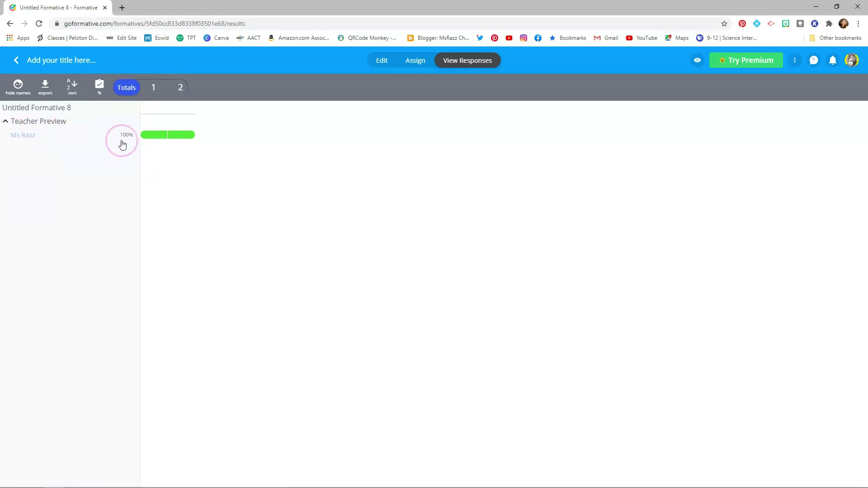
click(156, 136)
click(178, 138)
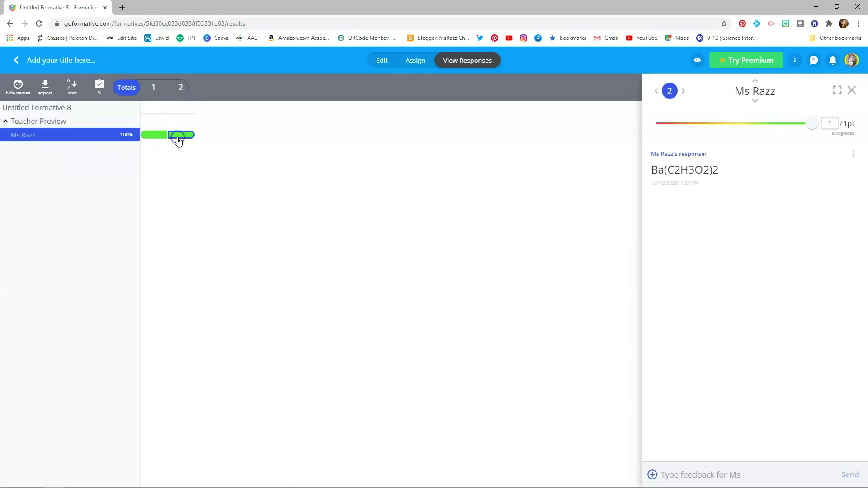
click(166, 138)
click(176, 138)
click(156, 136)
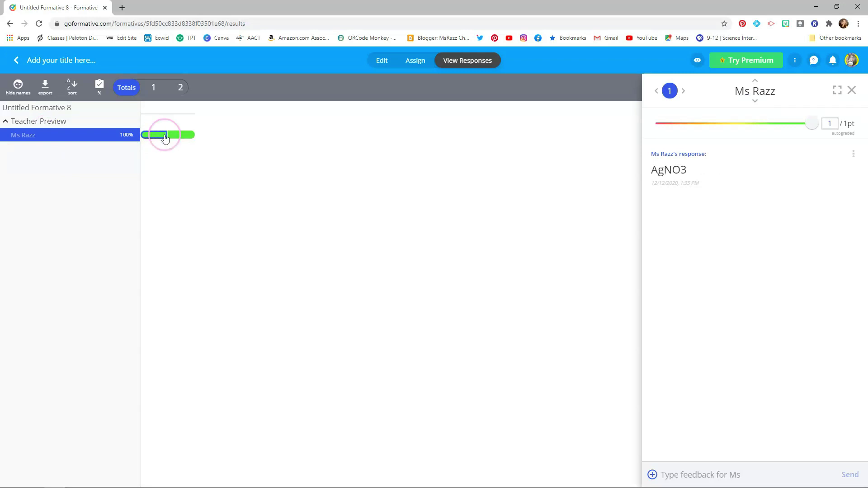
Post 'Great job!' as feedback on the AgNO3 answer to question 1
click(701, 477)
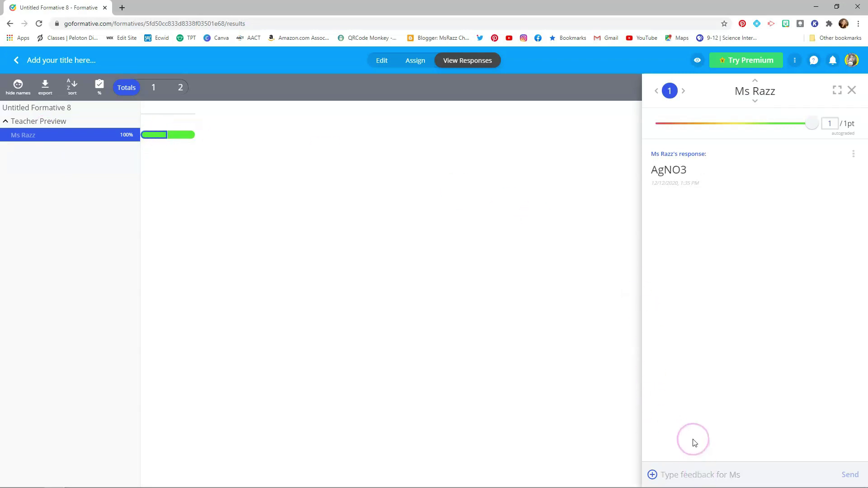
text(Great )
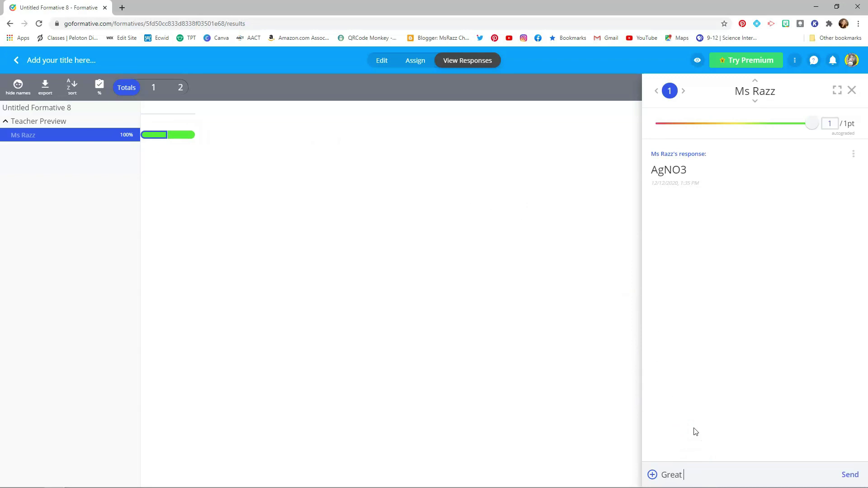
text(job!)
key(Return)
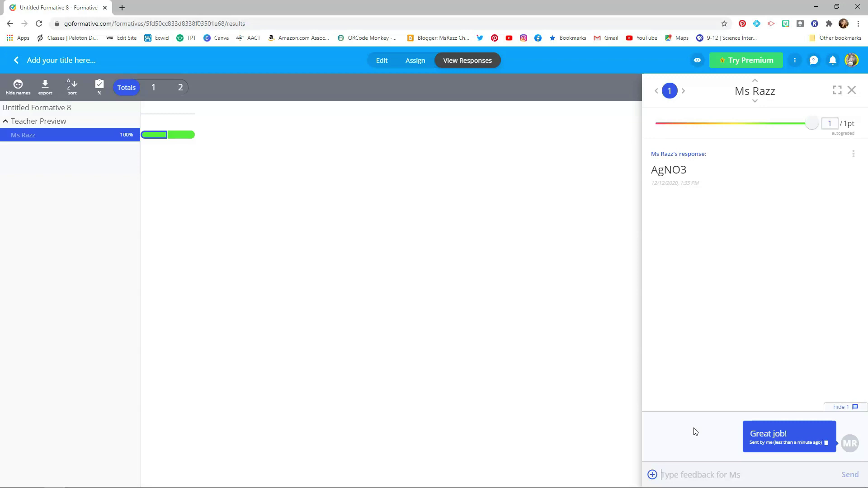
text(Hey si)
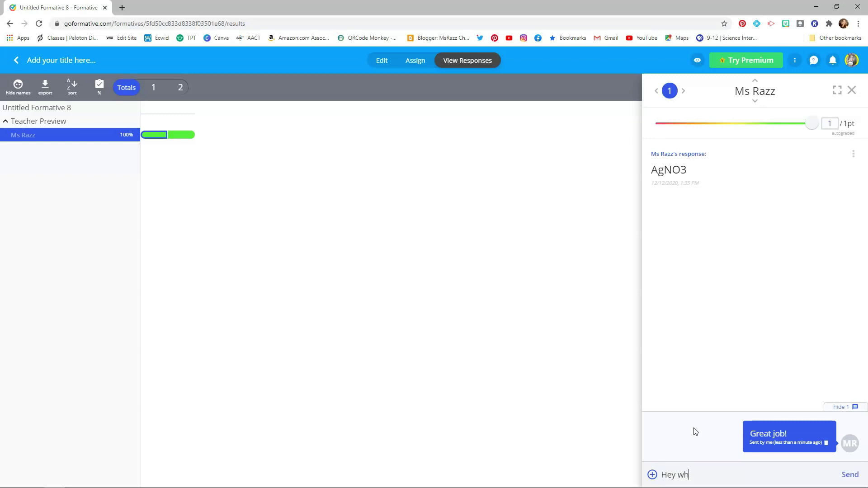
key(BackSpace)
key(BackSpace)
key(BackSpace)
key(BackSpace)
key(BackSpace)
key(BackSpace)
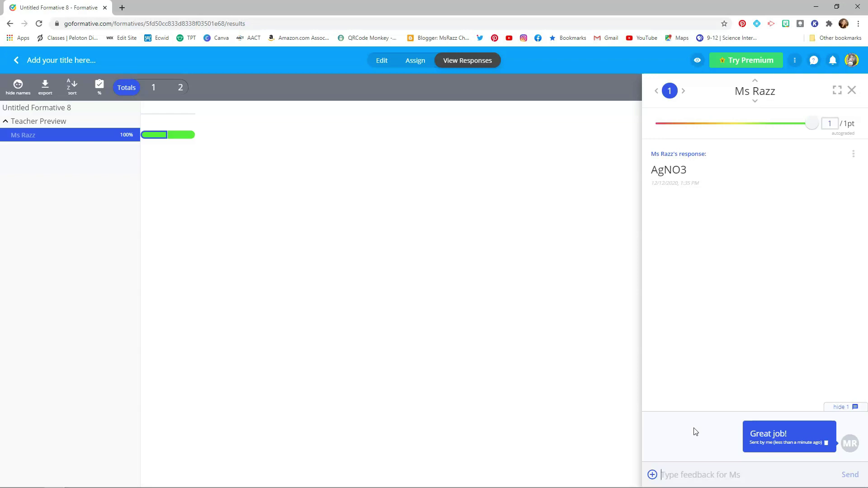
Go to the Assign page and close the Let's Set Up Your Classes dialog
click(419, 64)
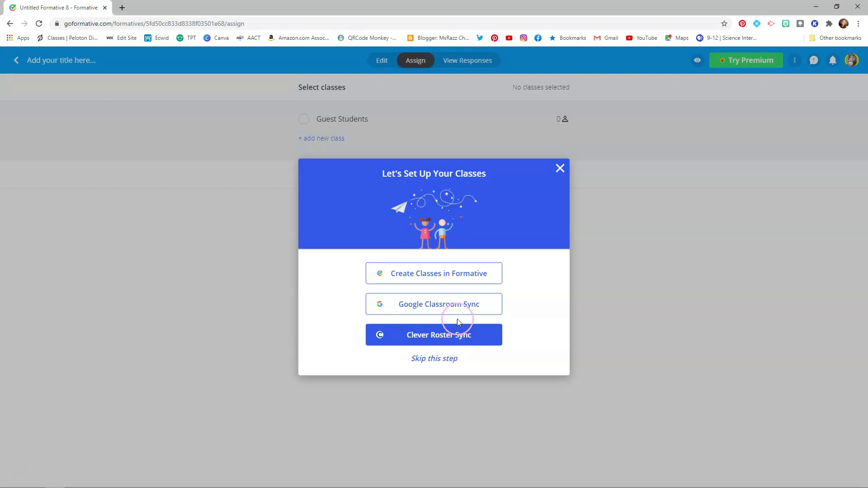
click(560, 168)
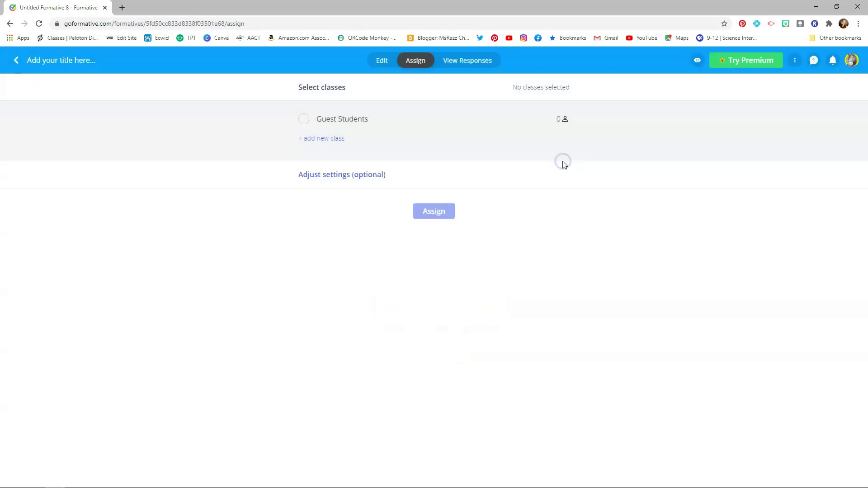
click(567, 162)
Pick Guest Students as the assigned class and expand its optional settings, showing No limit, Keep visible, Don't show scores
click(509, 111)
click(425, 66)
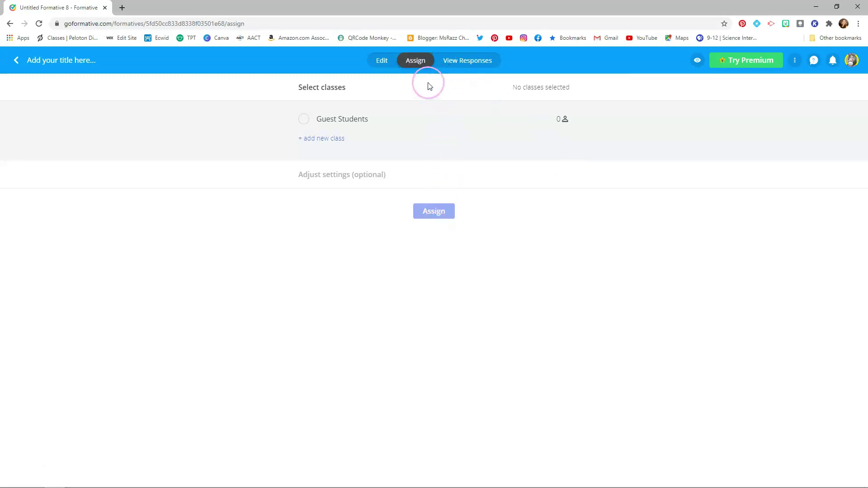
click(306, 120)
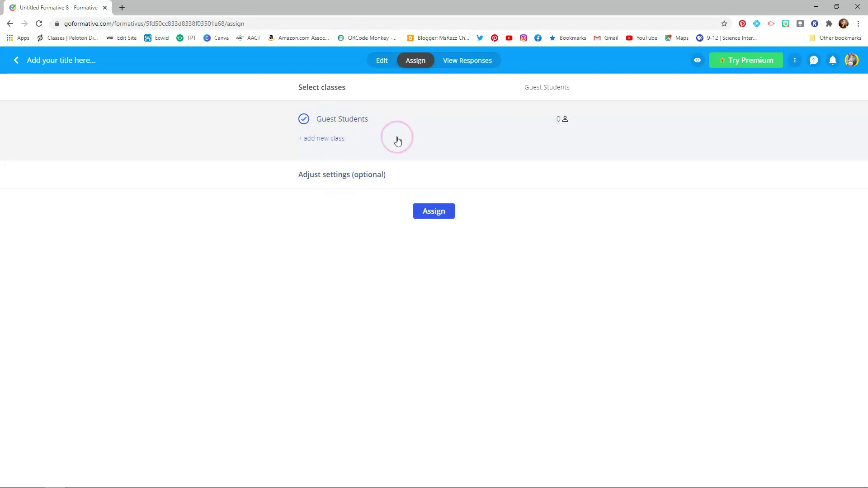
click(342, 175)
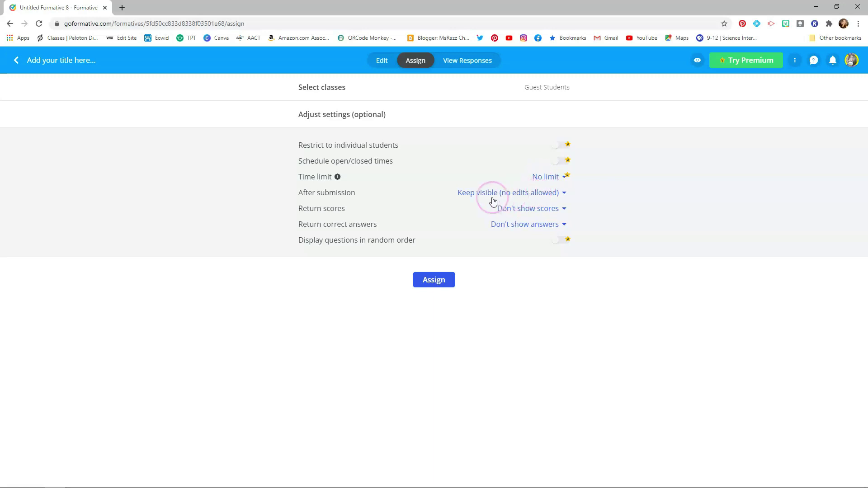
click(524, 198)
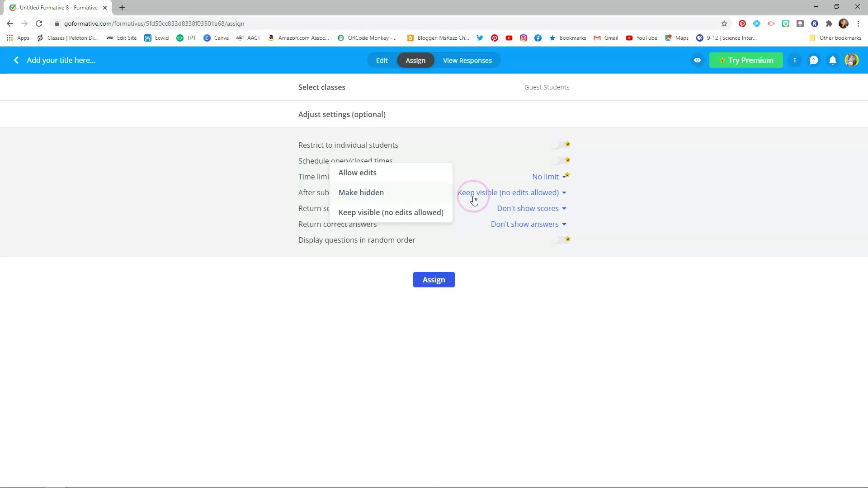
click(611, 207)
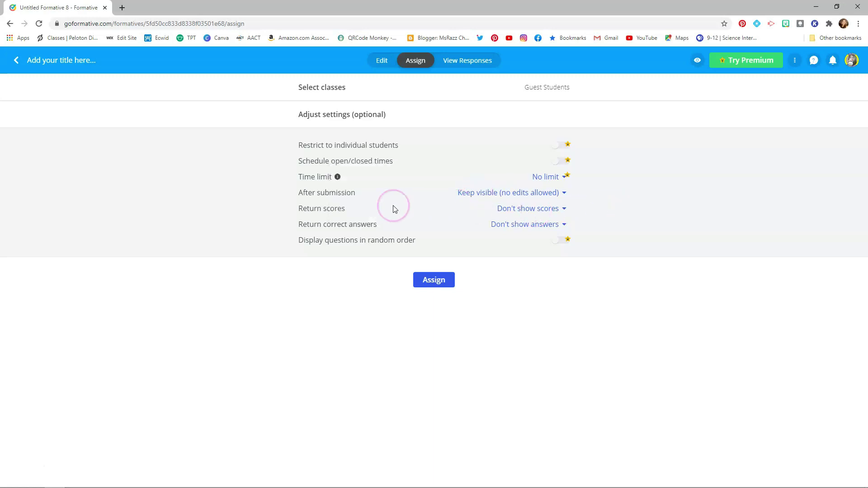
click(530, 209)
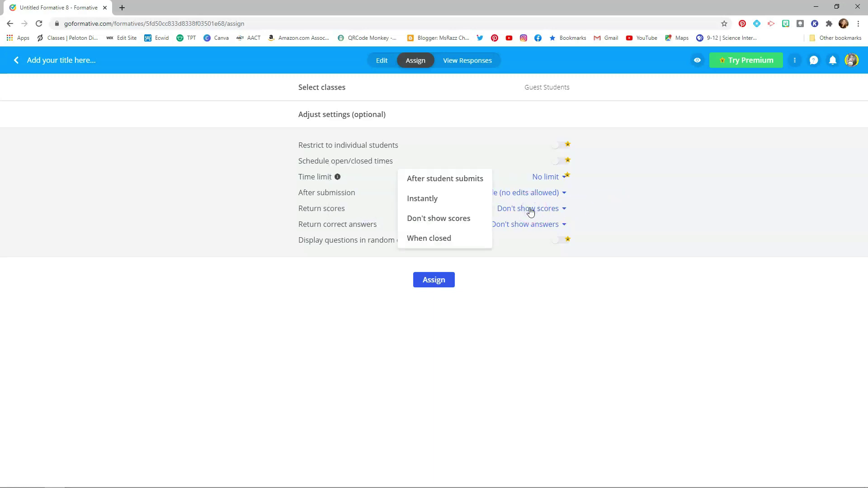
click(457, 246)
click(465, 183)
click(631, 195)
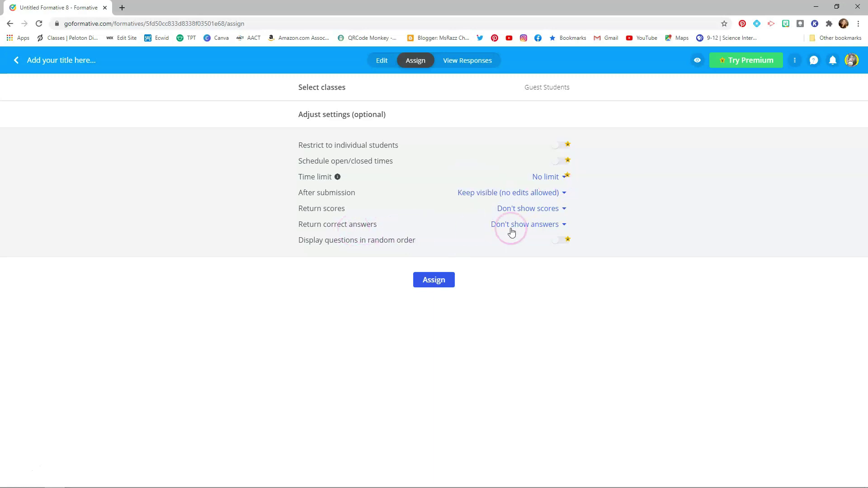
click(537, 226)
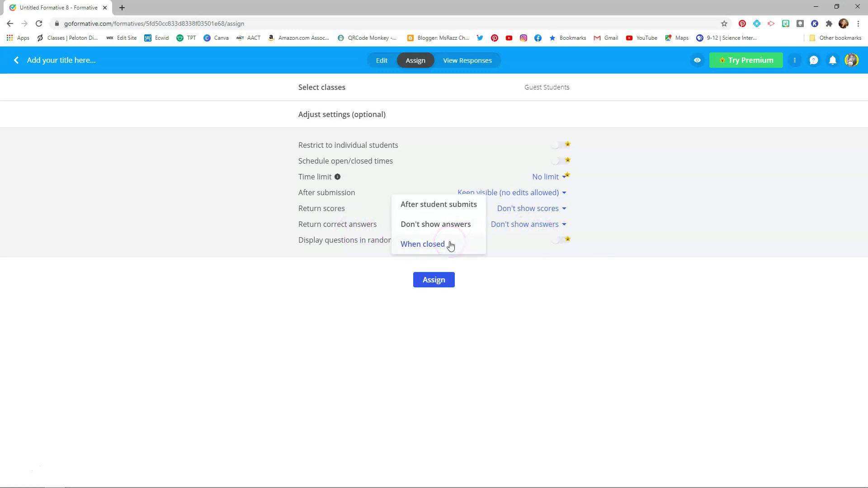
click(467, 212)
drag(467, 212, 429, 210)
click(513, 248)
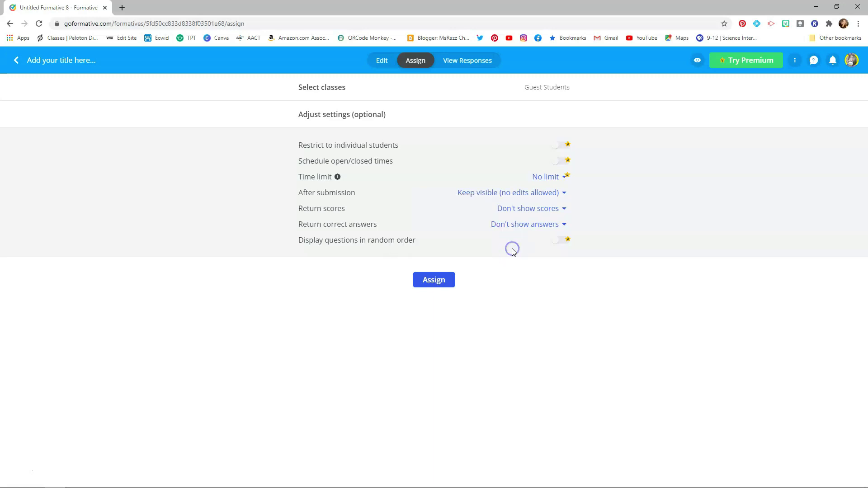